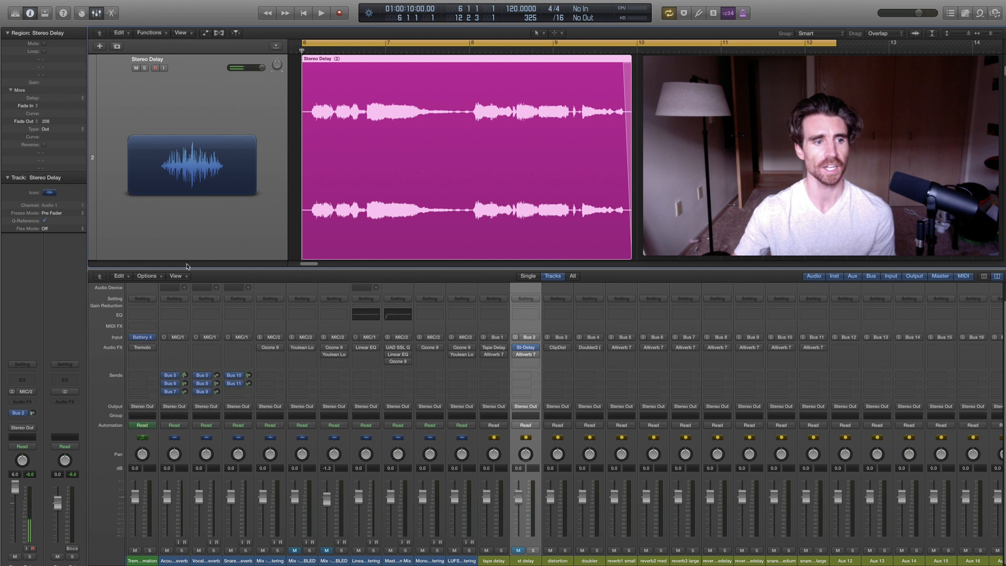
# - Assign the Stereo Delay track's send to Bus 2 (st delay) and turn up the send level
pyautogui.click(19, 414)
pyautogui.moveTo(26, 464)
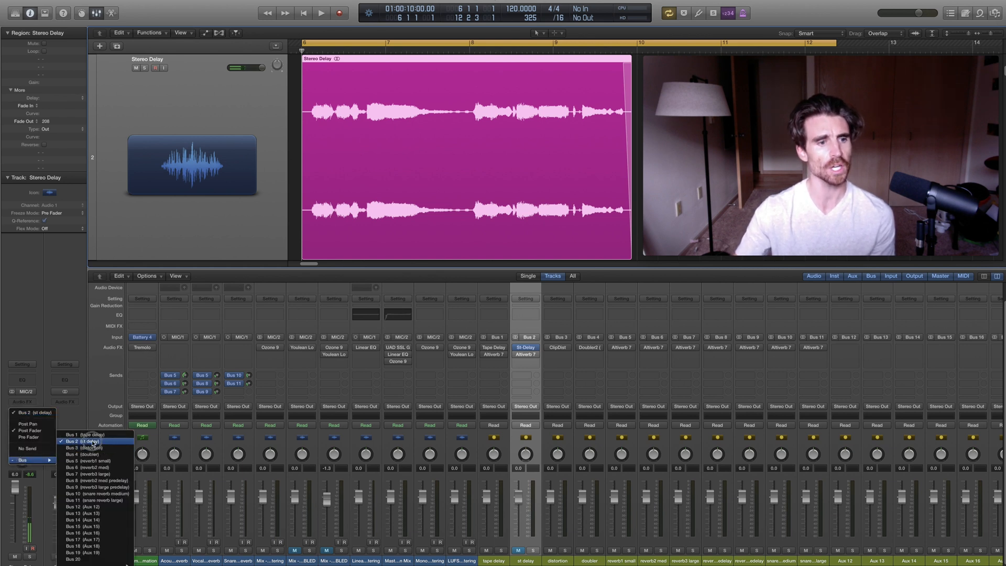
pyautogui.click(93, 441)
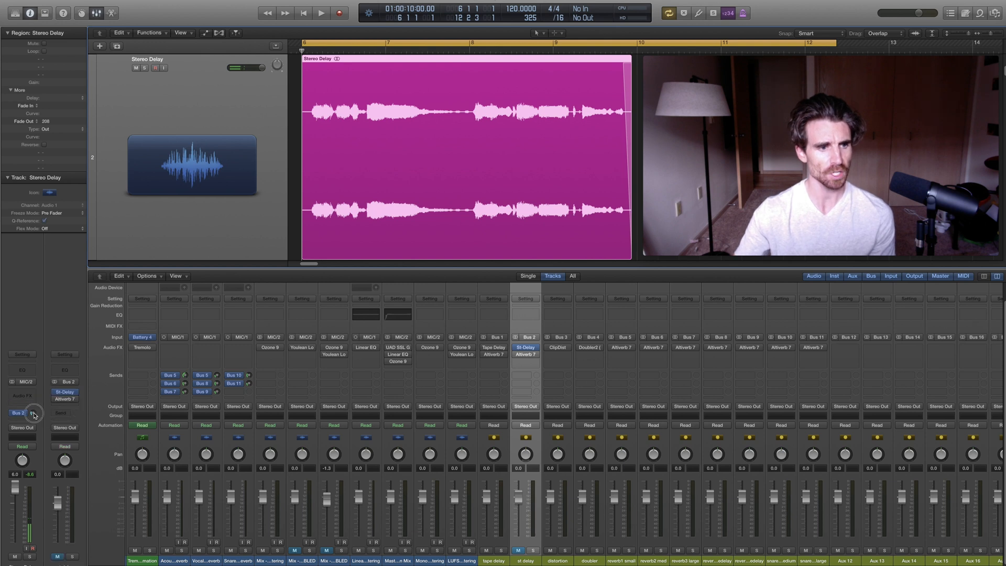
pyautogui.moveTo(34, 415); pyautogui.dragTo(31, 414)
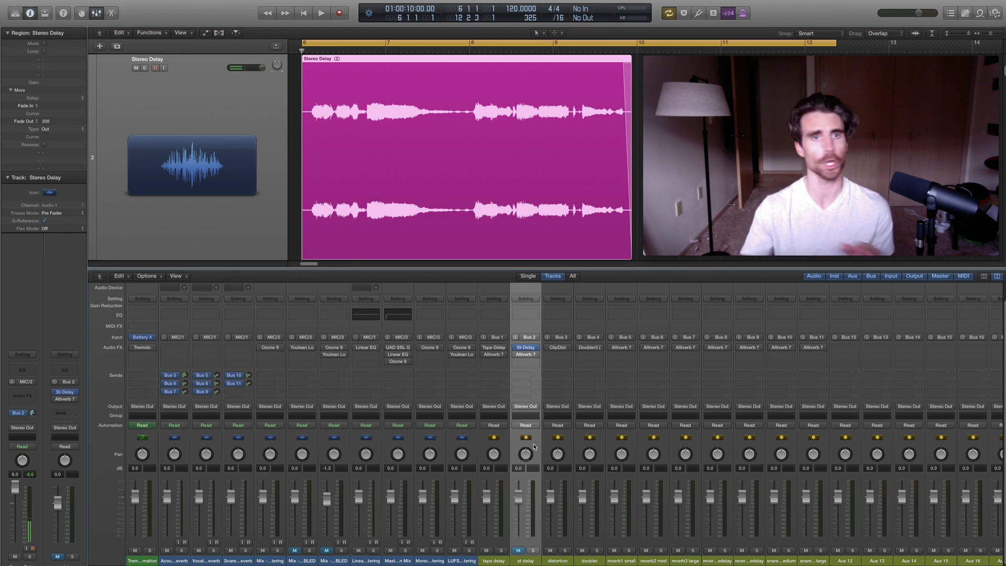
# - Play the vocal region with the st delay bus muted, and unmute the bus after stopping playback
pyautogui.press('space')
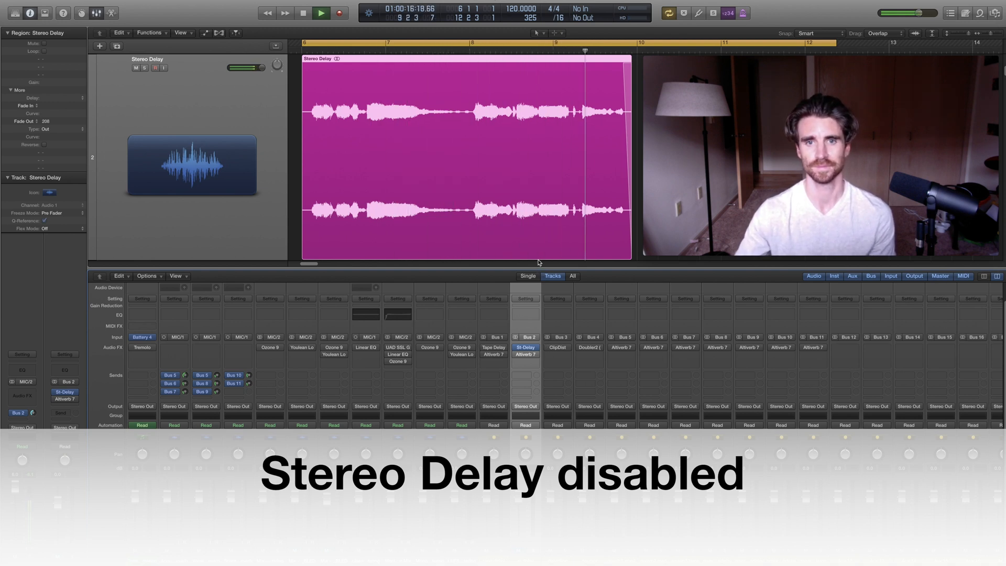
pyautogui.press('space')
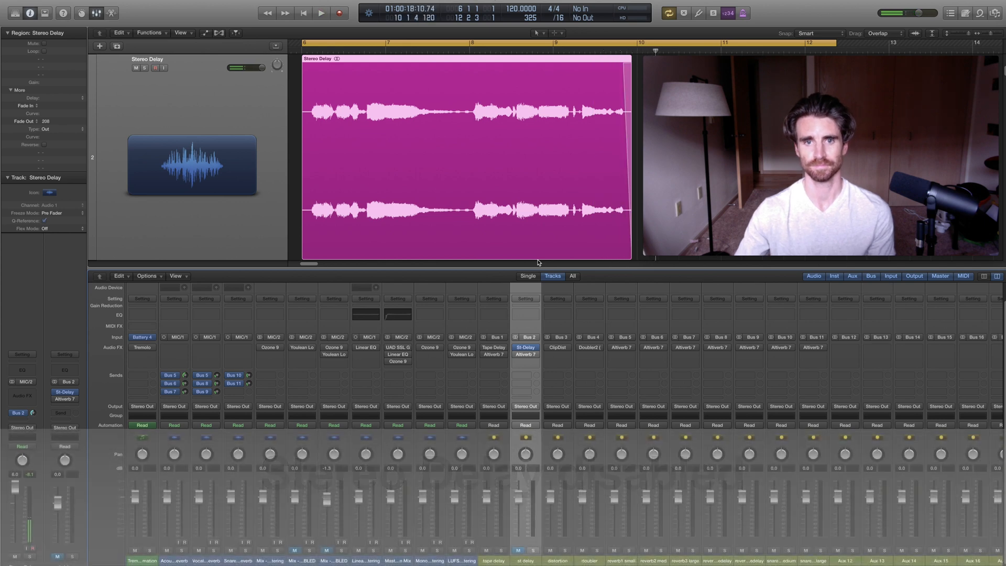
pyautogui.click(518, 550)
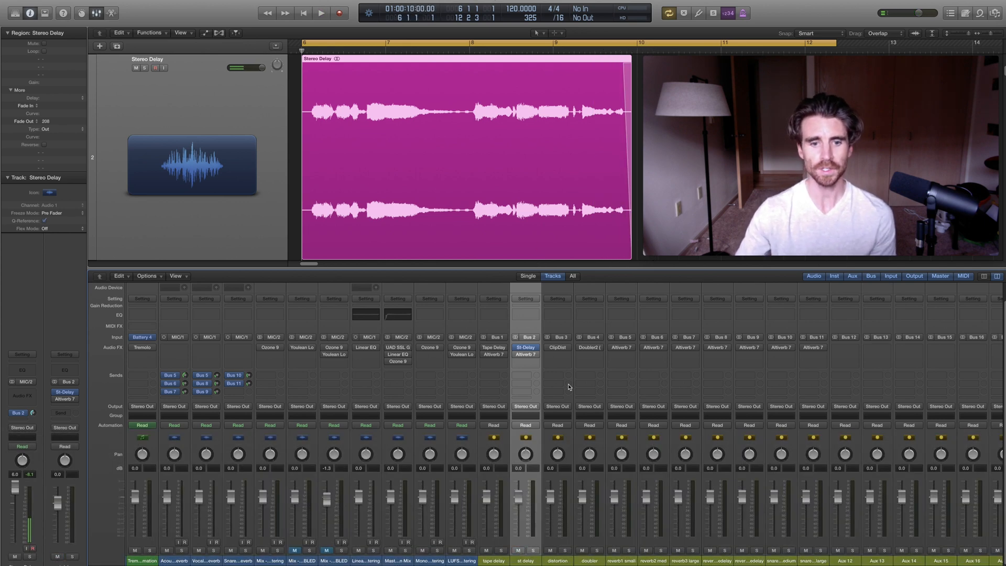
# - Open the Stereo Delay plug-in on the st delay bus and set both left and right feedback to 0%
pyautogui.click(526, 347)
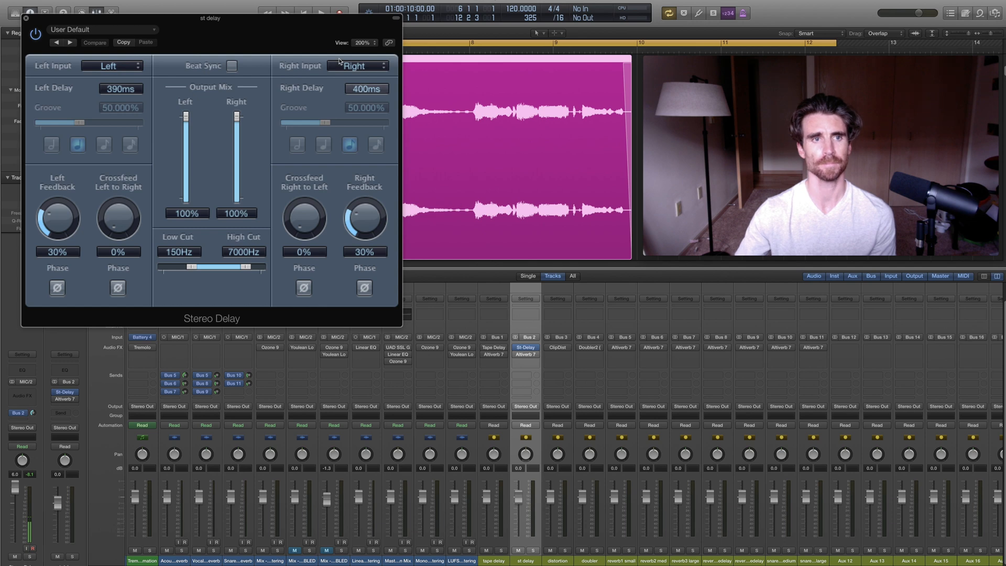
pyautogui.moveTo(287, 39); pyautogui.dragTo(541, 165)
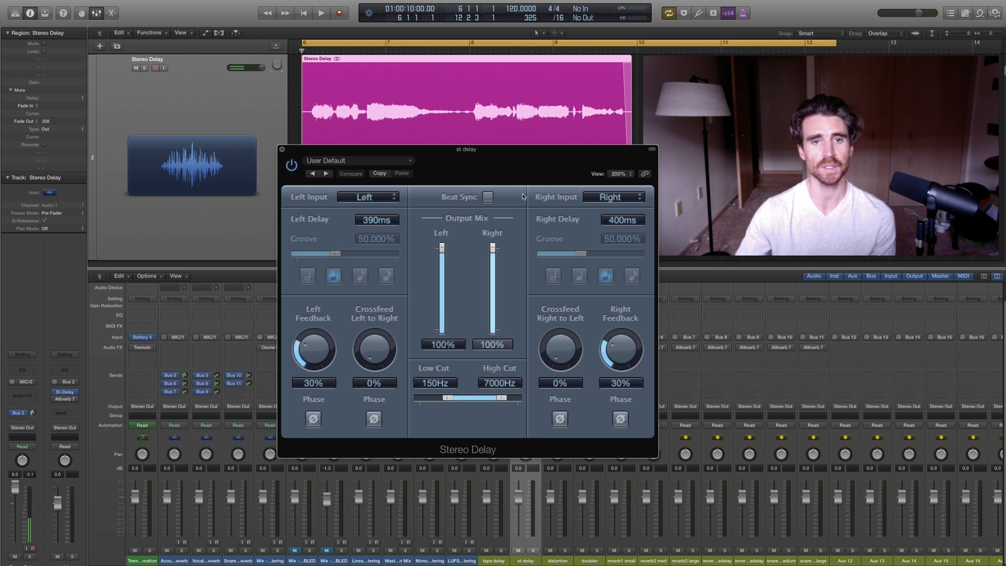
pyautogui.moveTo(314, 348); pyautogui.dragTo(310, 440)
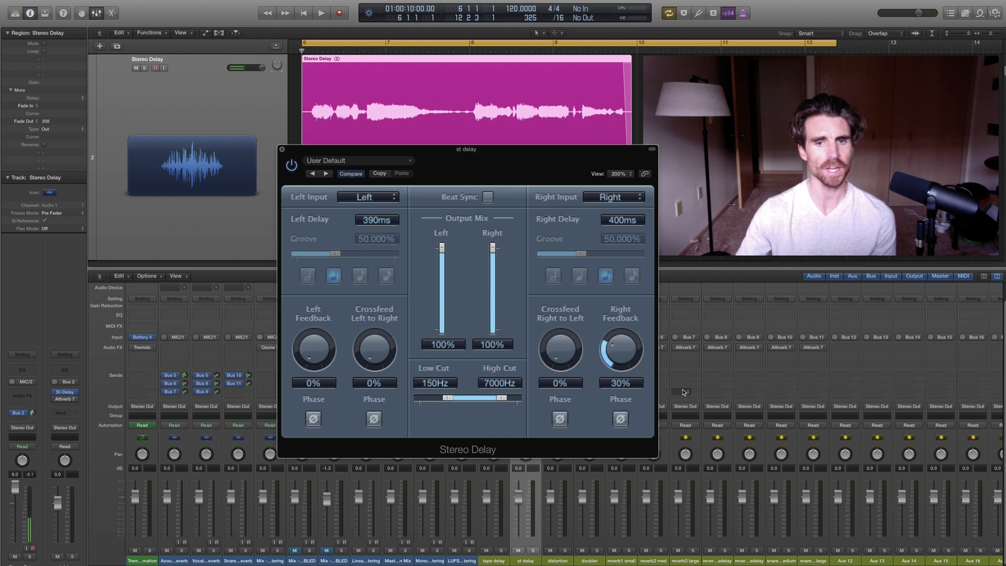
pyautogui.moveTo(620, 349); pyautogui.dragTo(622, 502)
pyautogui.moveTo(528, 172); pyautogui.dragTo(538, 179)
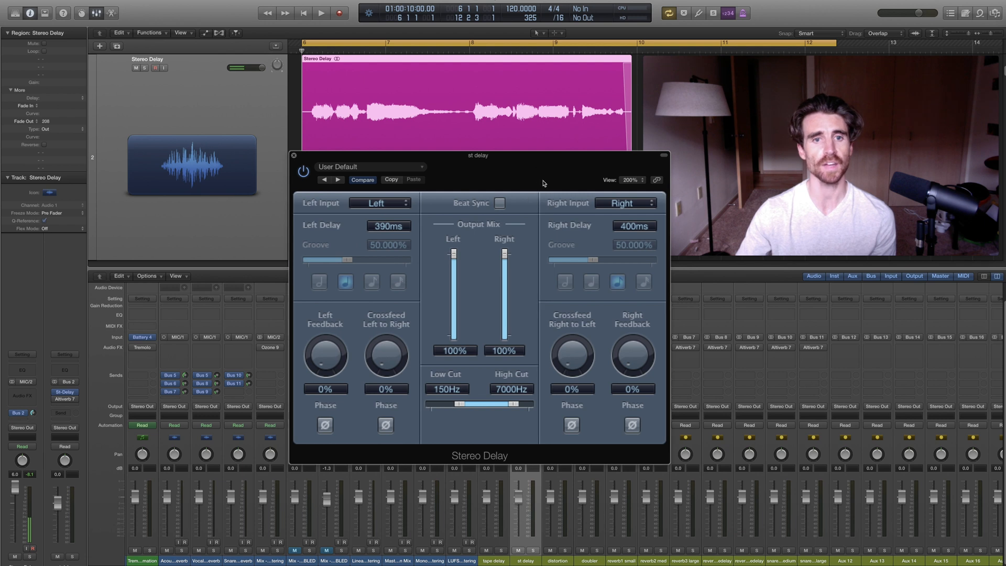
# - Turn on Beat Sync in the Stereo Delay plug-in to view the tempo-synced delay times, and switch it off again
pyautogui.click(499, 203)
pyautogui.moveTo(504, 183); pyautogui.dragTo(512, 184)
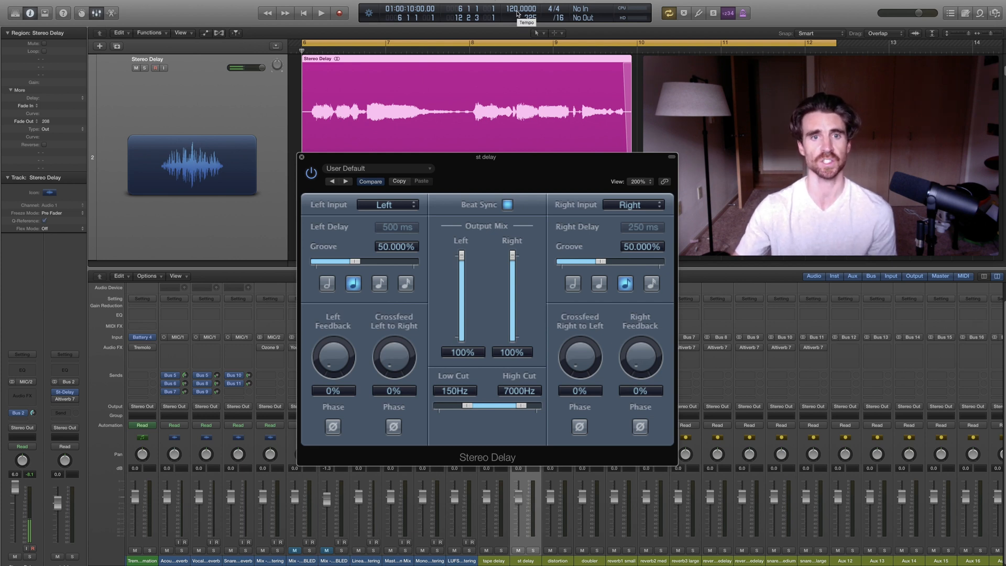
pyautogui.moveTo(506, 161); pyautogui.dragTo(517, 164)
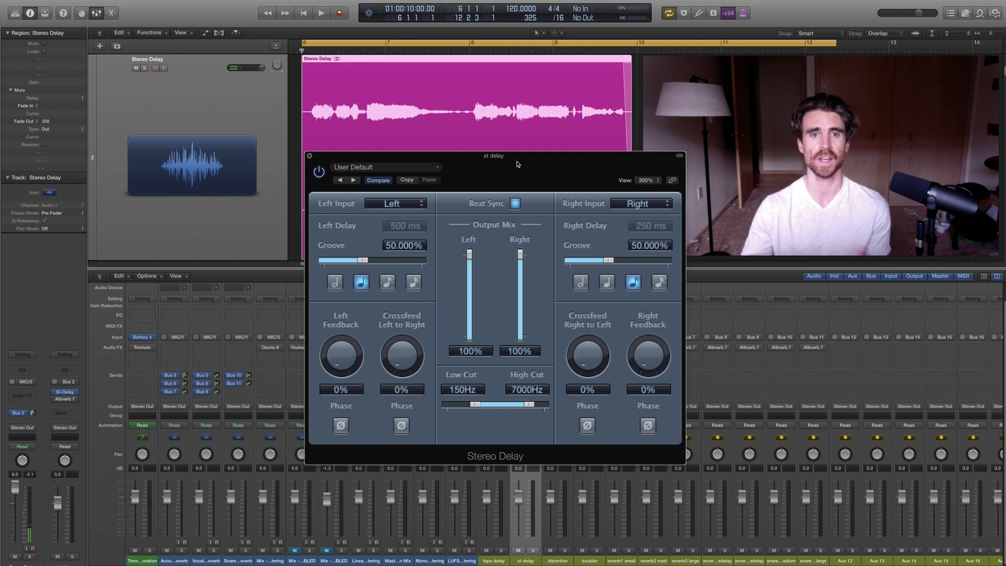
pyautogui.moveTo(517, 164); pyautogui.dragTo(517, 164)
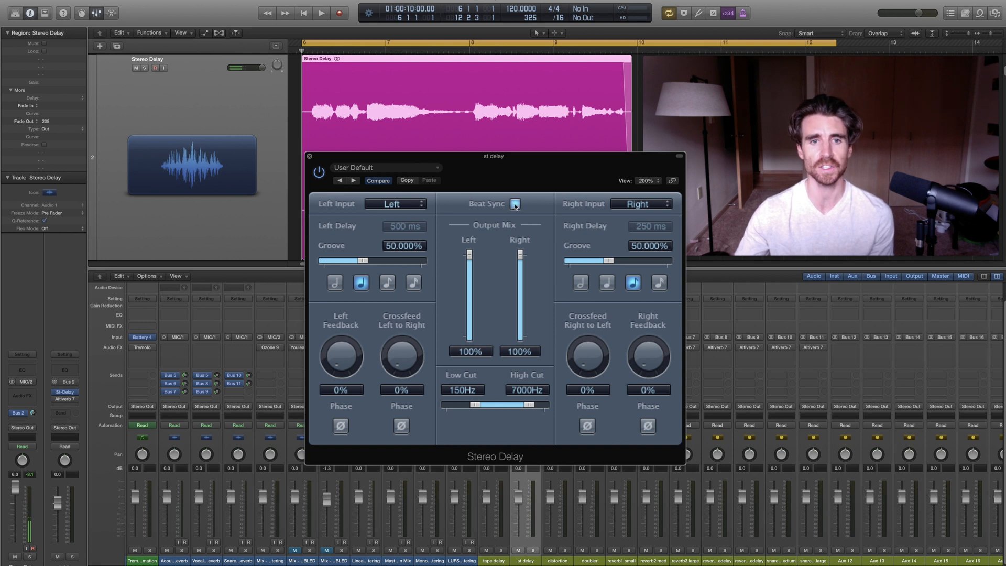
pyautogui.click(516, 204)
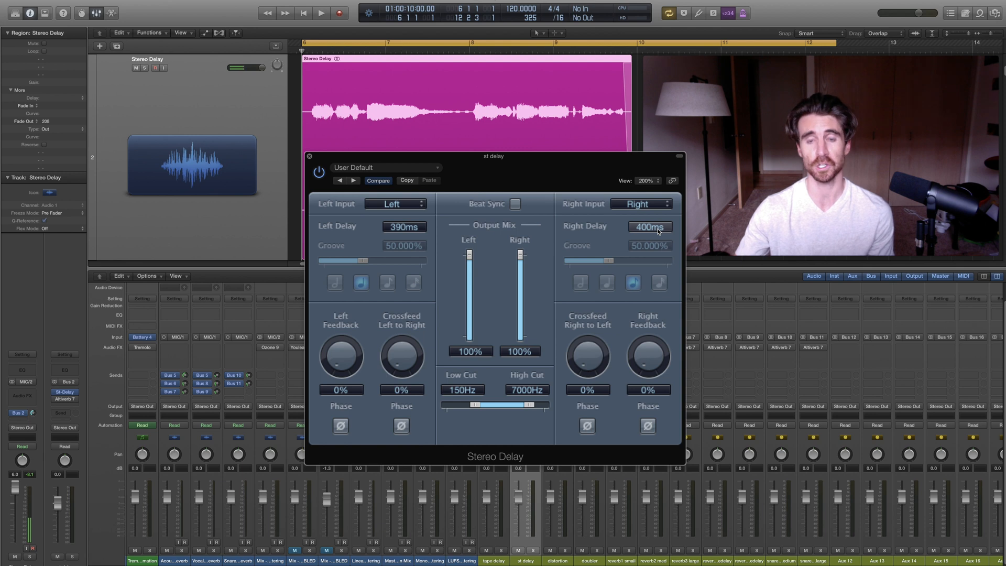
# - Play the region to hear the stereo delay without any feedback, and stop playback
pyautogui.moveTo(548, 174); pyautogui.dragTo(545, 172)
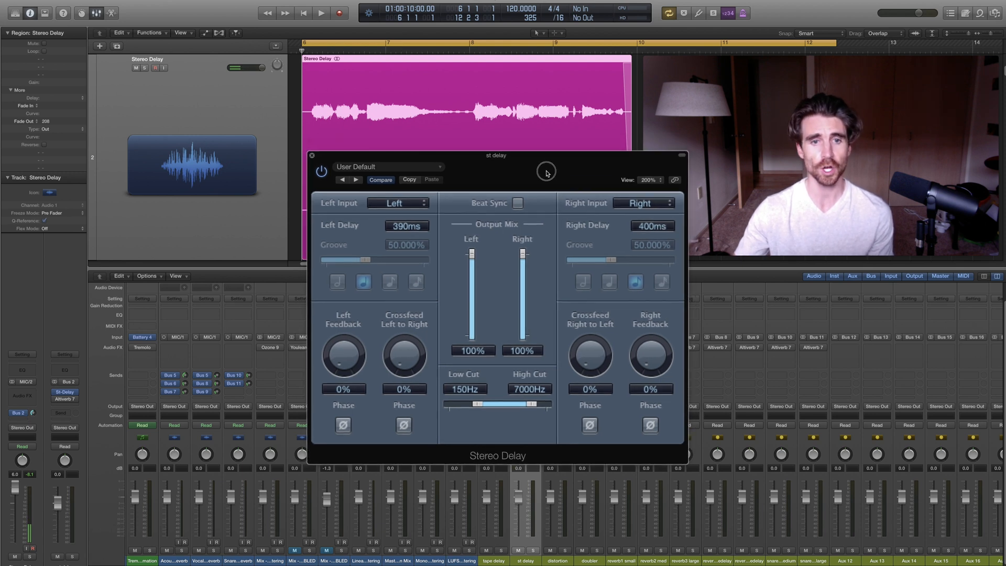
pyautogui.press('space')
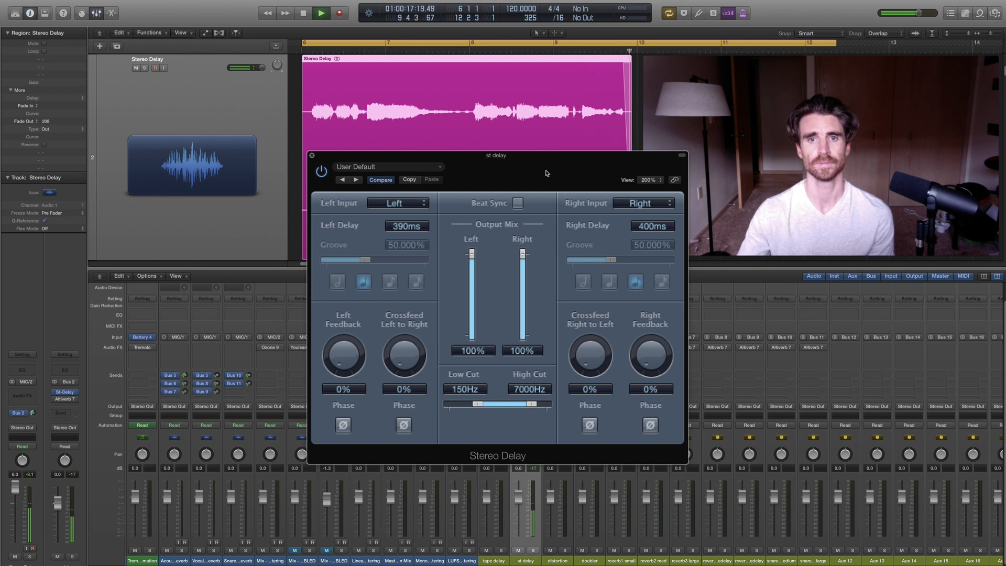
pyautogui.press('space')
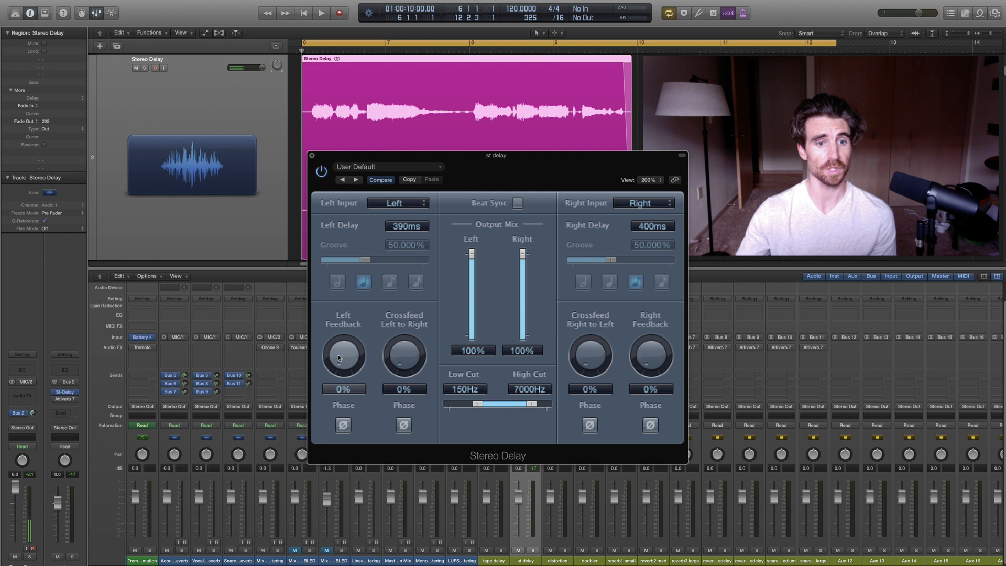
# - Set the left and right feedback to 50% and play the region to hear the repeating echoes
pyautogui.doubleClick(342, 388)
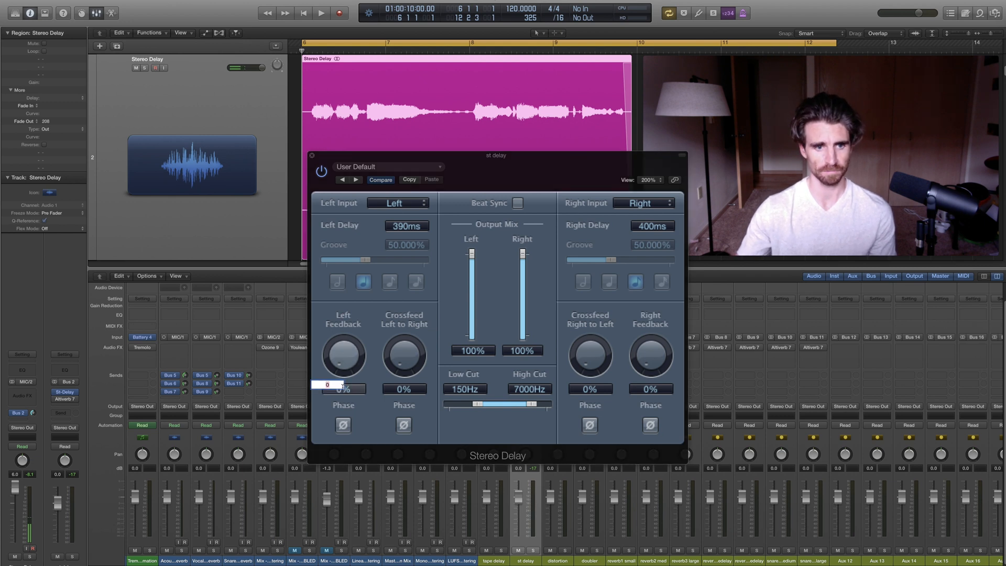
pyautogui.write('50')
pyautogui.press('Return')
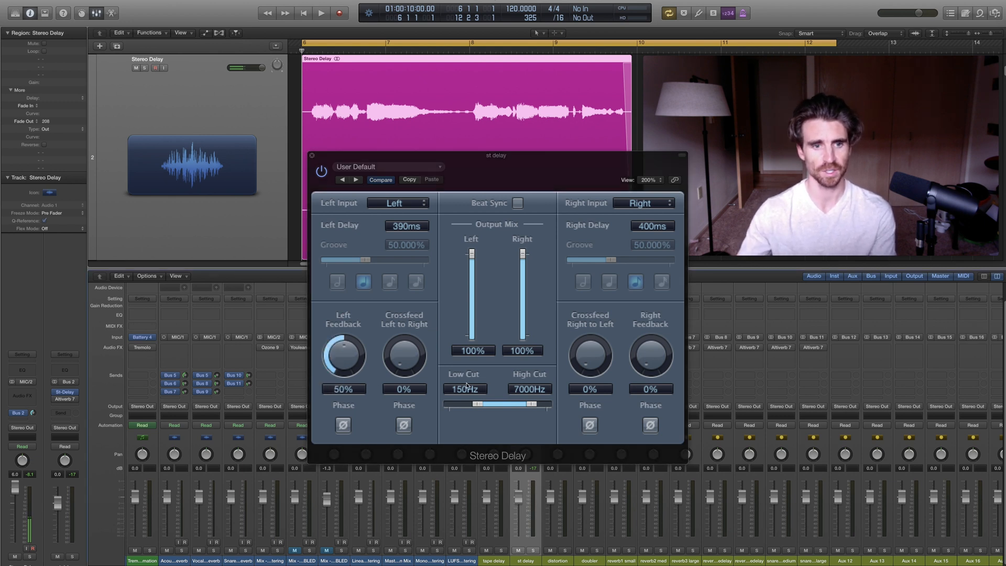
pyautogui.doubleClick(647, 389)
pyautogui.write('50')
pyautogui.press('Return')
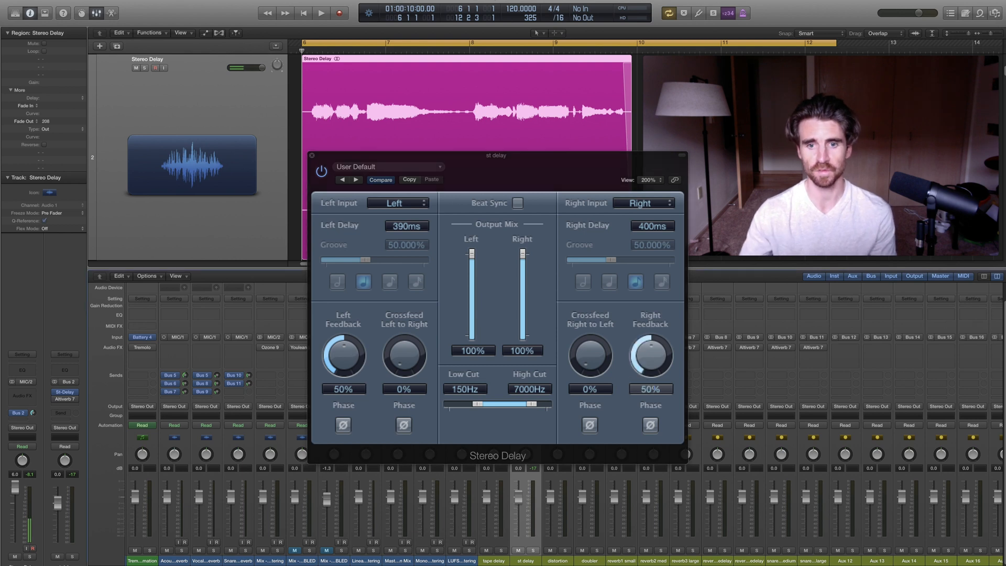
pyautogui.press('space')
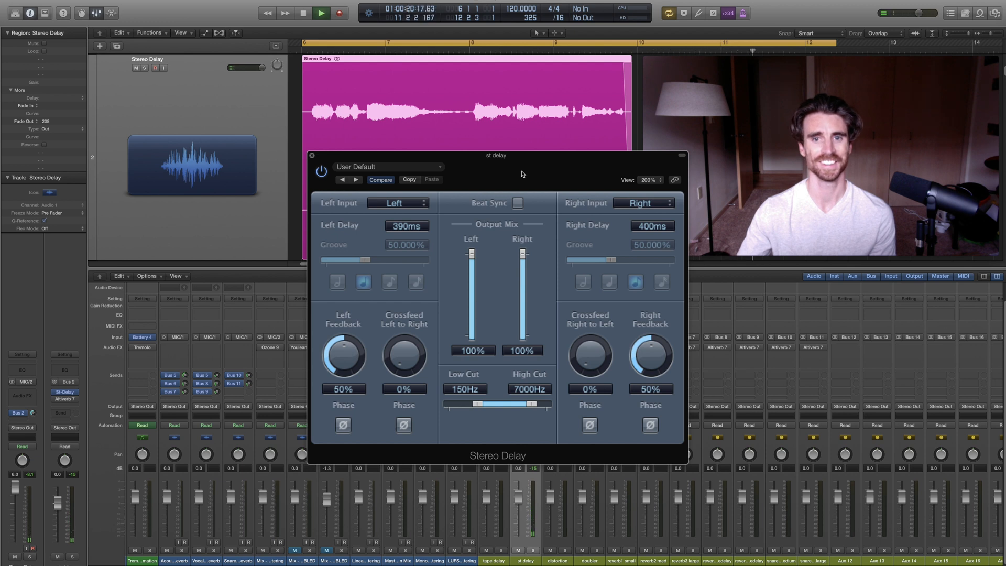
pyautogui.press('space')
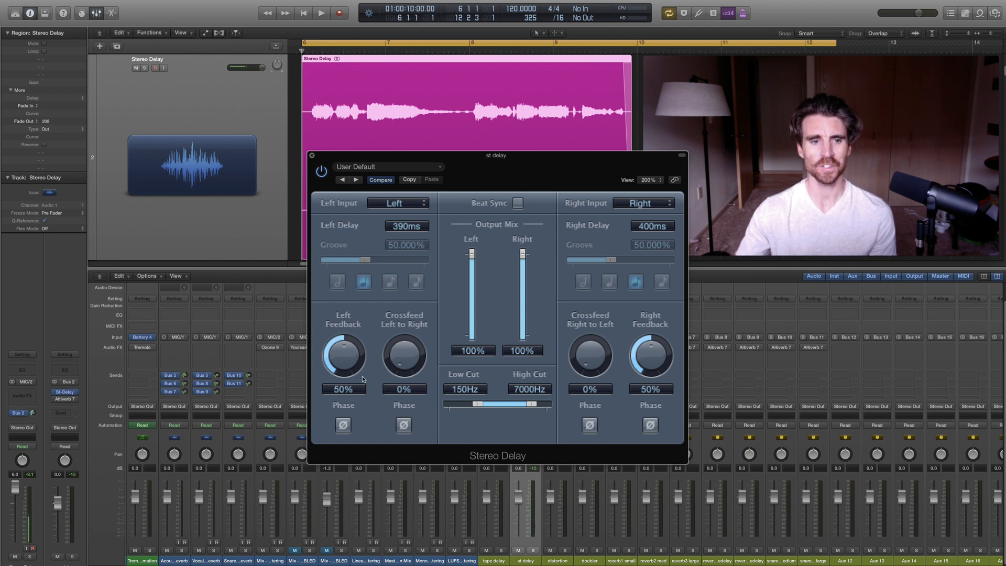
# - Set the left and right feedback to 20% and close the Stereo Delay plug-in
pyautogui.doubleClick(345, 390)
pyautogui.press('Return')
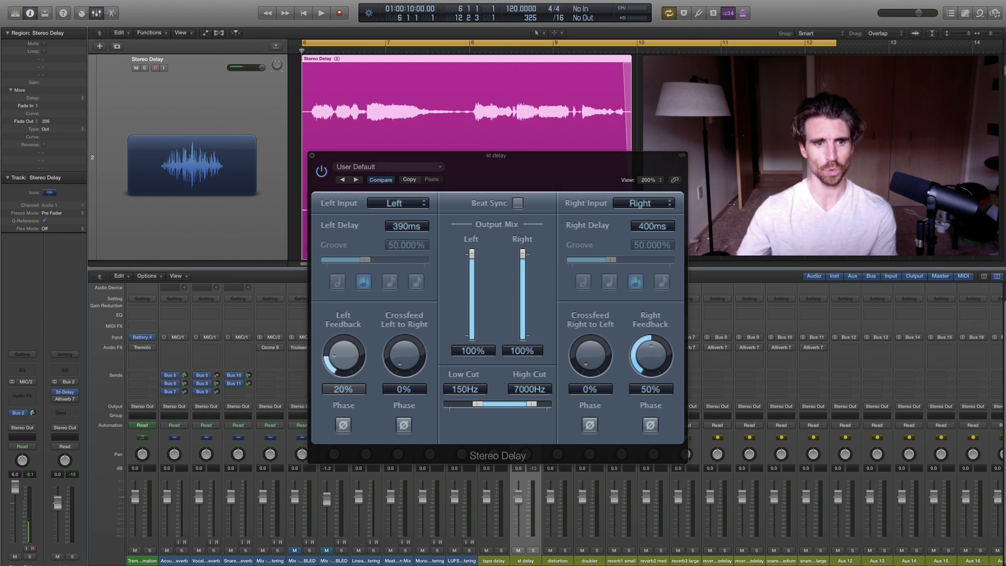
pyautogui.doubleClick(643, 390)
pyautogui.write('20')
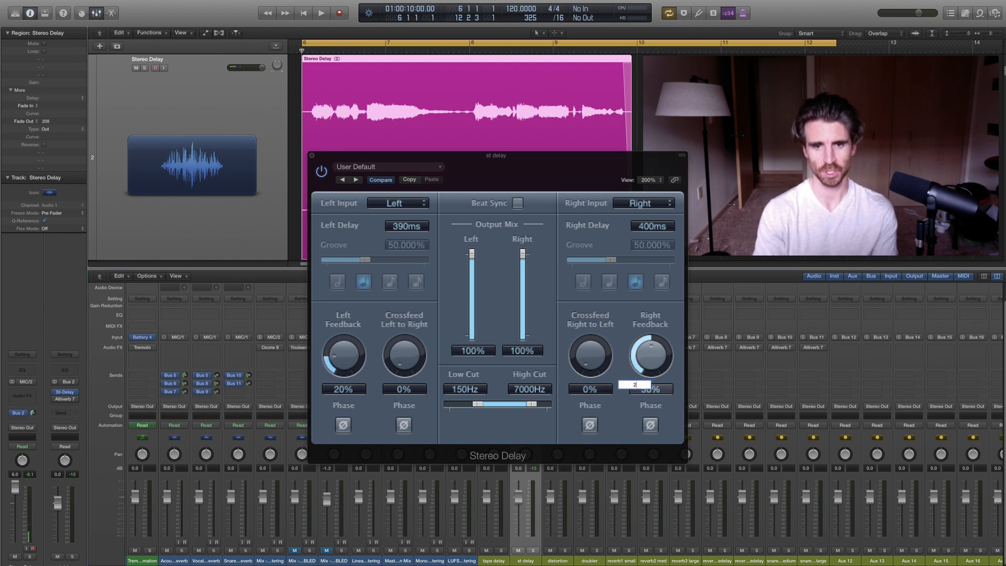
pyautogui.press('Return')
pyautogui.moveTo(500, 173); pyautogui.dragTo(509, 170)
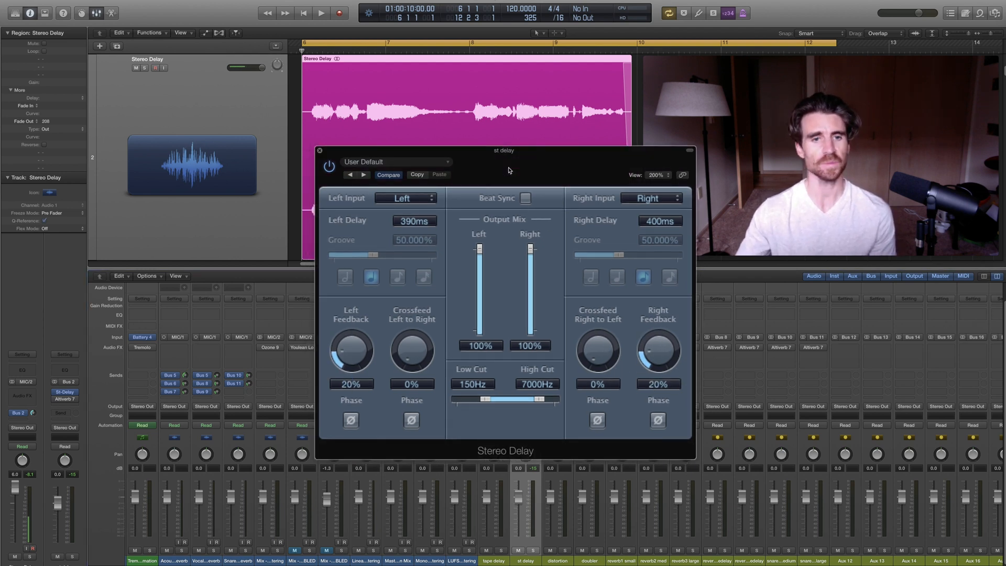
pyautogui.click(320, 150)
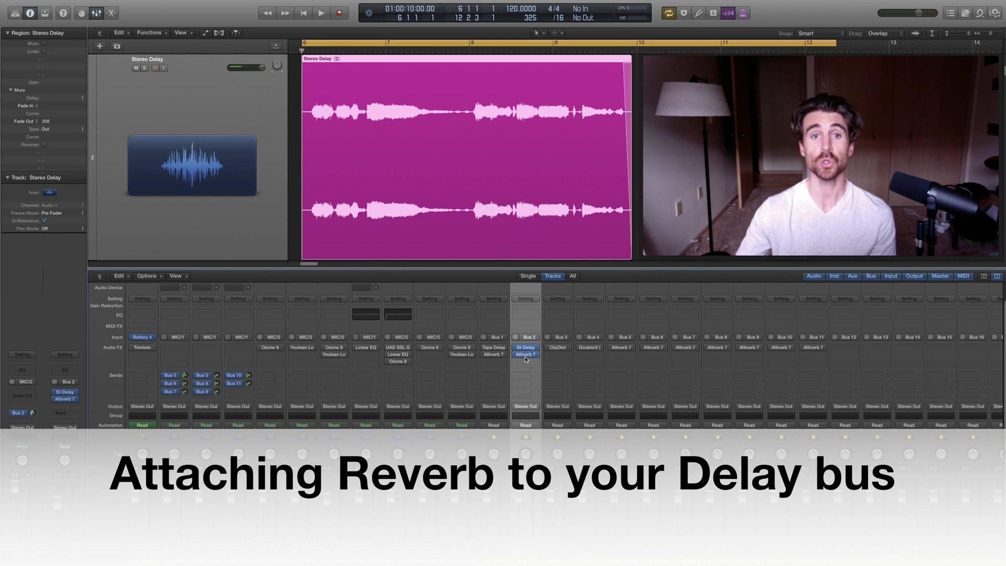
# - Open the Altiverb 7 reverb on the st delay bus and check its dry/wet mix
pyautogui.moveTo(526, 357)
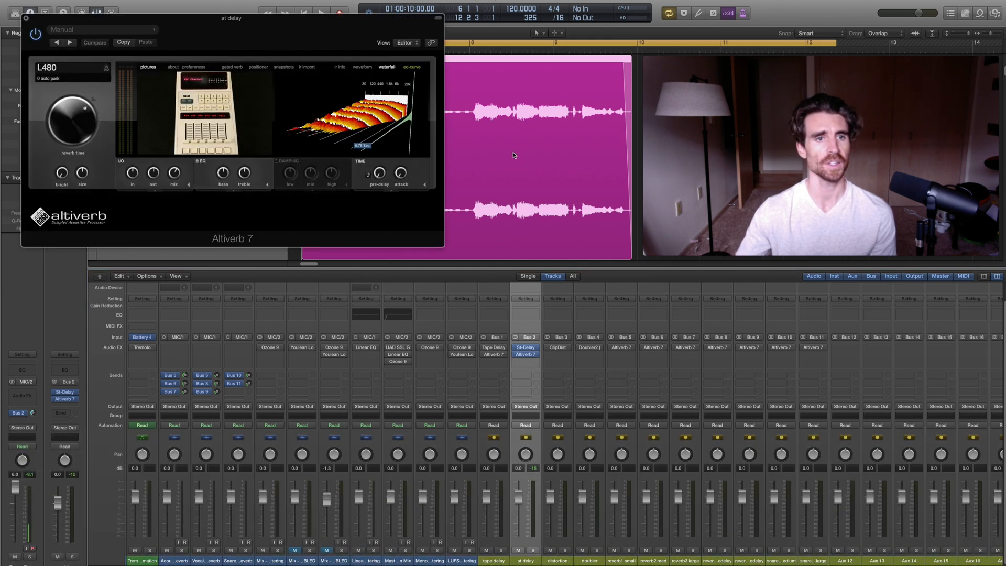
pyautogui.moveTo(296, 39); pyautogui.dragTo(557, 184)
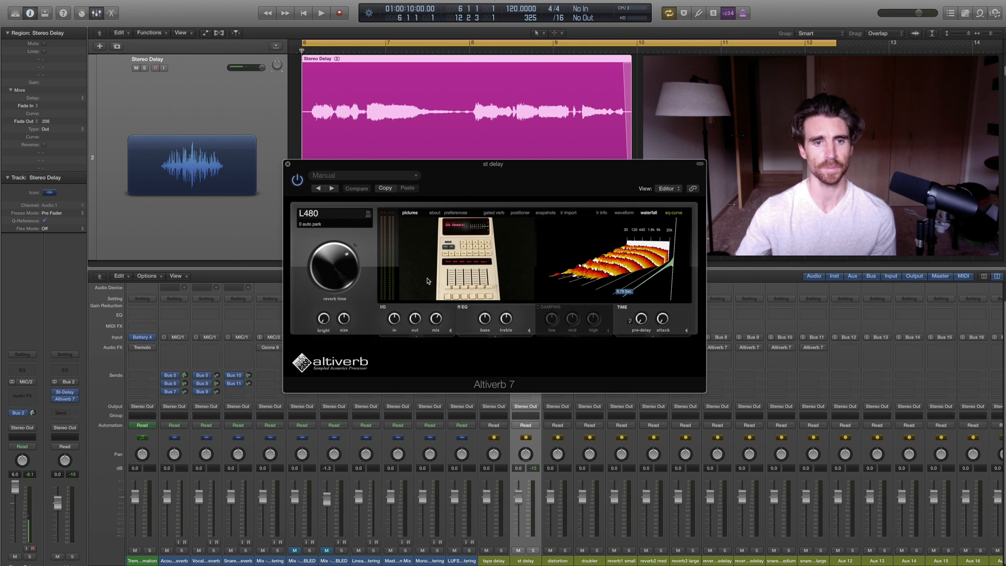
pyautogui.click(437, 321)
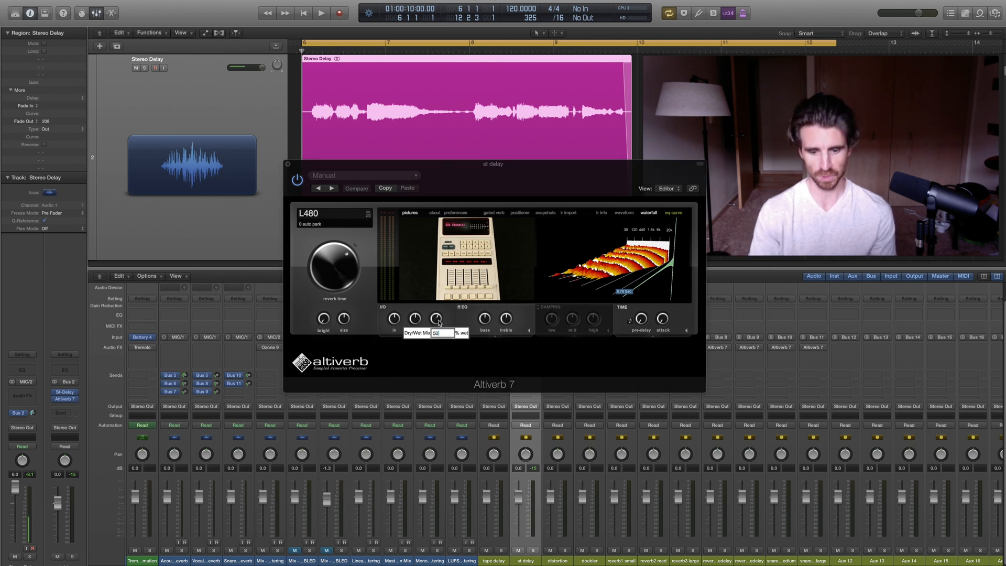
pyautogui.moveTo(507, 174); pyautogui.dragTo(509, 176)
# - Play the region to hear the delay running through the L480 auto park reverb, and return the playhead to the start
pyautogui.press('space')
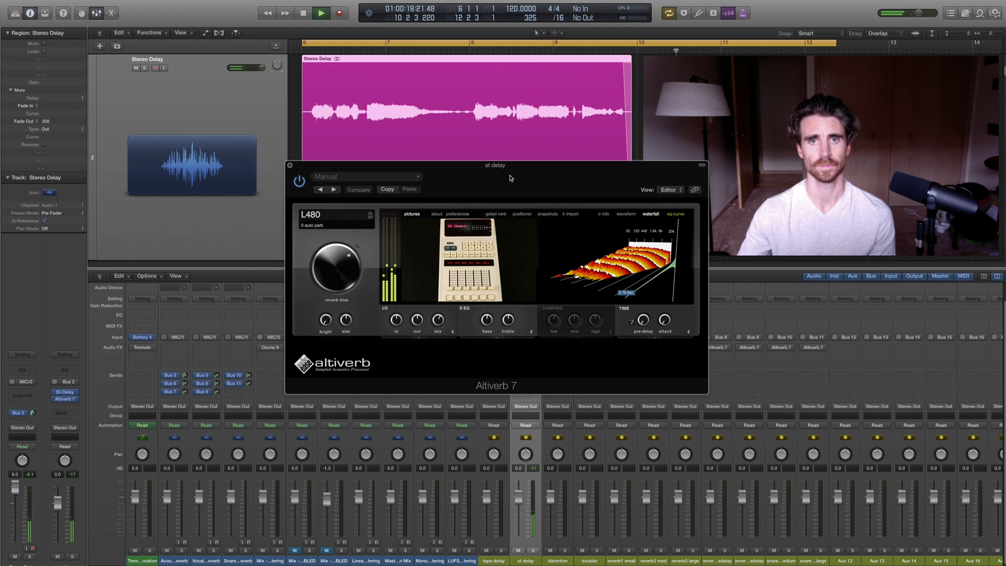
pyautogui.press('space')
pyautogui.press('Return')
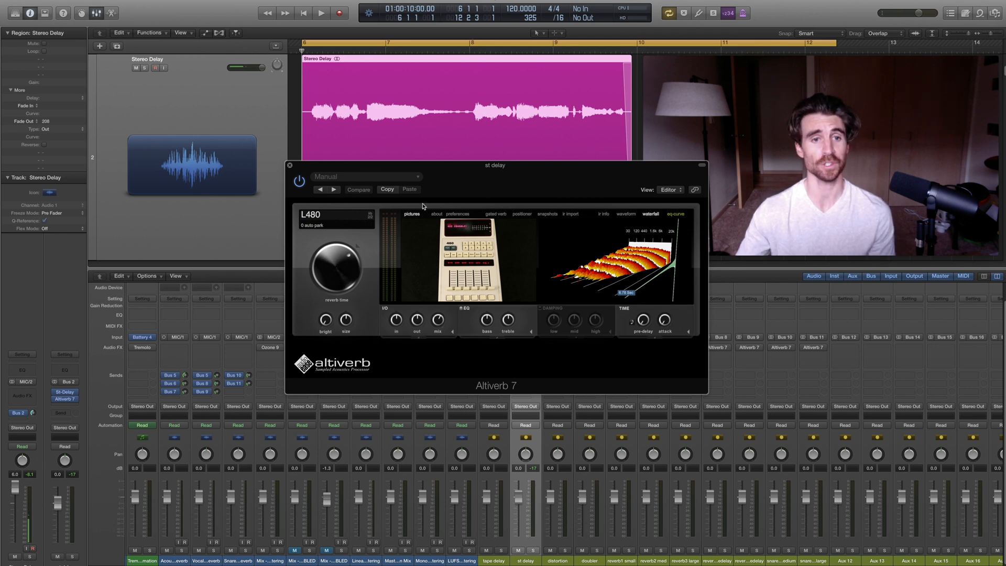
# - Browse Altiverb's impulse responses and load the L480 "4 small room" reverb
pyautogui.click(347, 216)
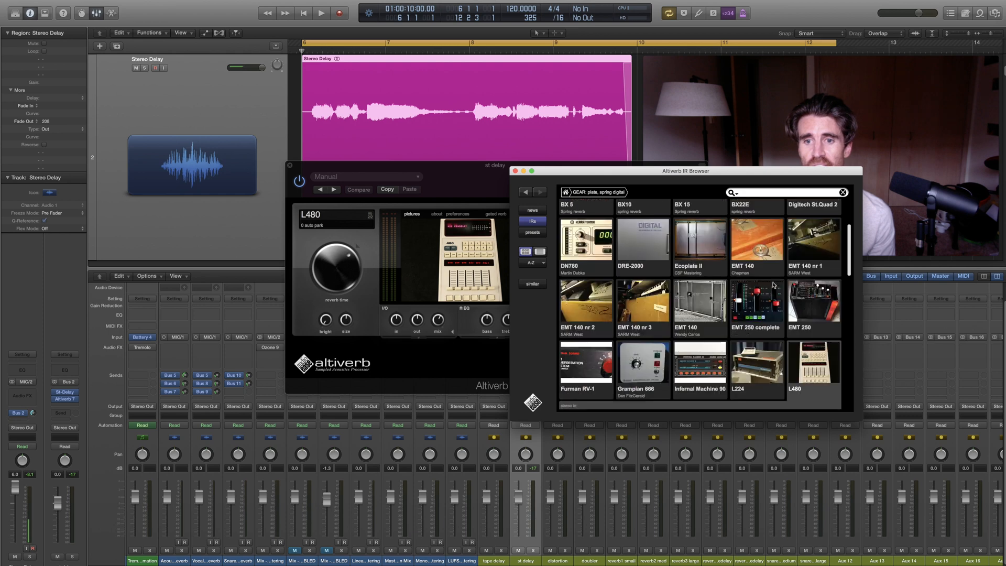
pyautogui.scroll(-2, 801, 284)
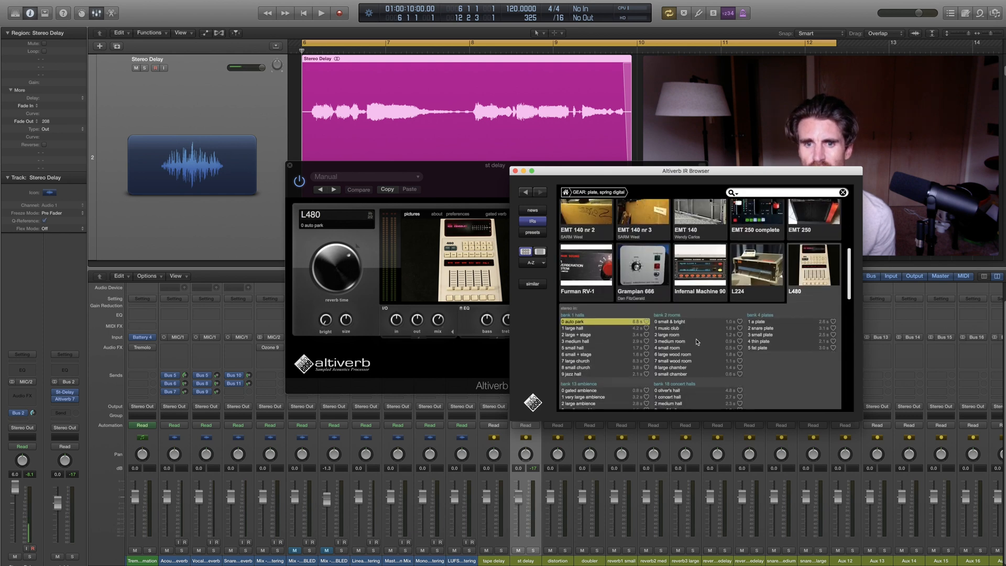
pyautogui.click(678, 349)
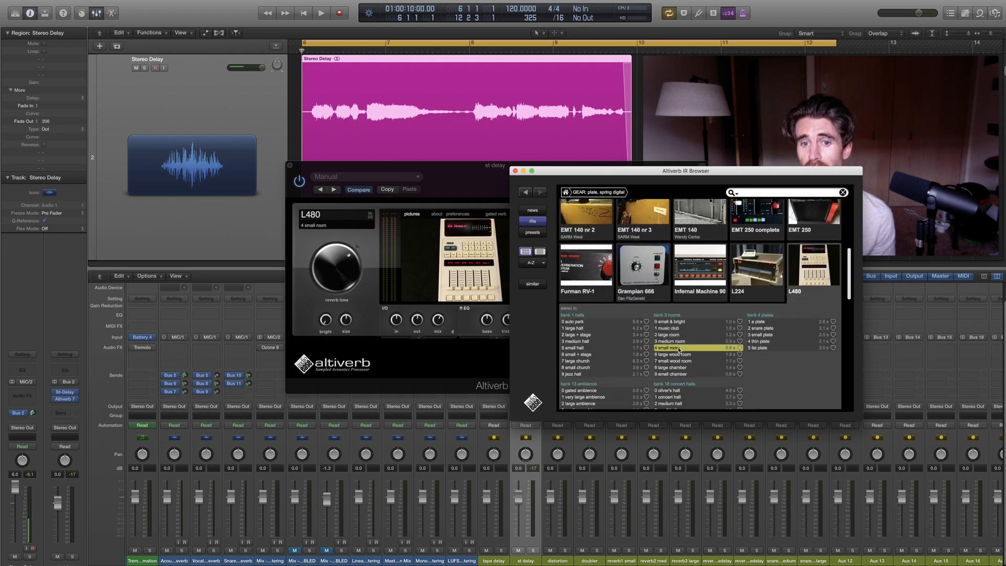
# - Set Altiverb's dry/wet mix to 75% wet and play the region with the small room reverb
pyautogui.click(490, 190)
pyautogui.doubleClick(438, 324)
pyautogui.write('5')
pyautogui.press('BackSpace')
pyautogui.write('75')
pyautogui.press('Return')
pyautogui.click(481, 187)
pyautogui.press('space')
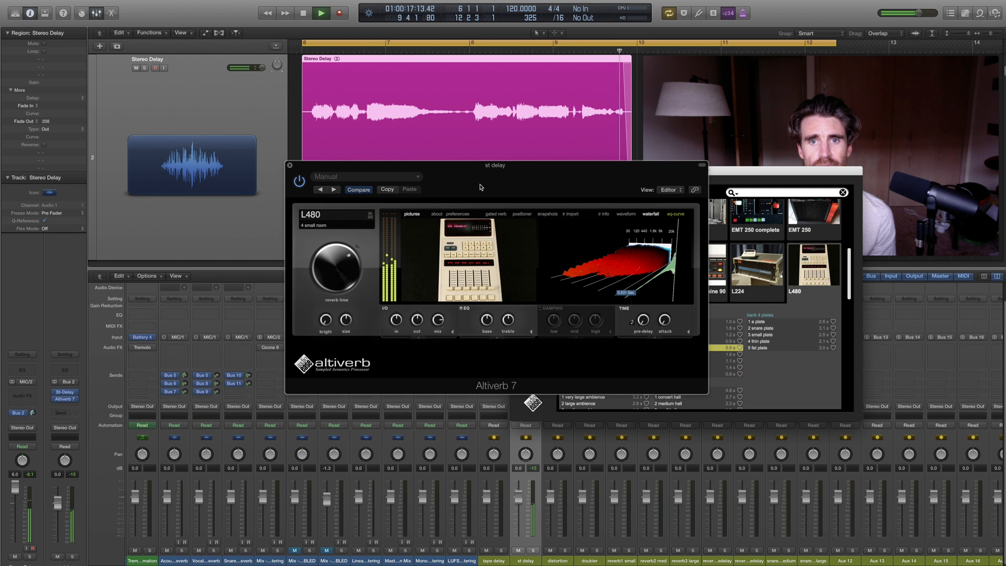
# - Stop playback, load the L480 "0 auto park" impulse response in Altiverb, and close the IR browser
pyautogui.press('space')
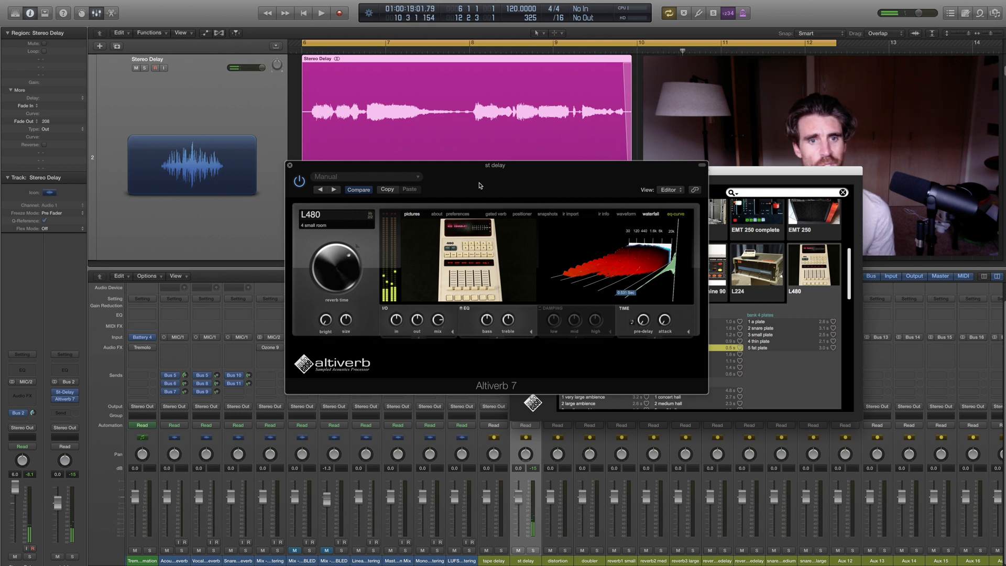
pyautogui.click(748, 203)
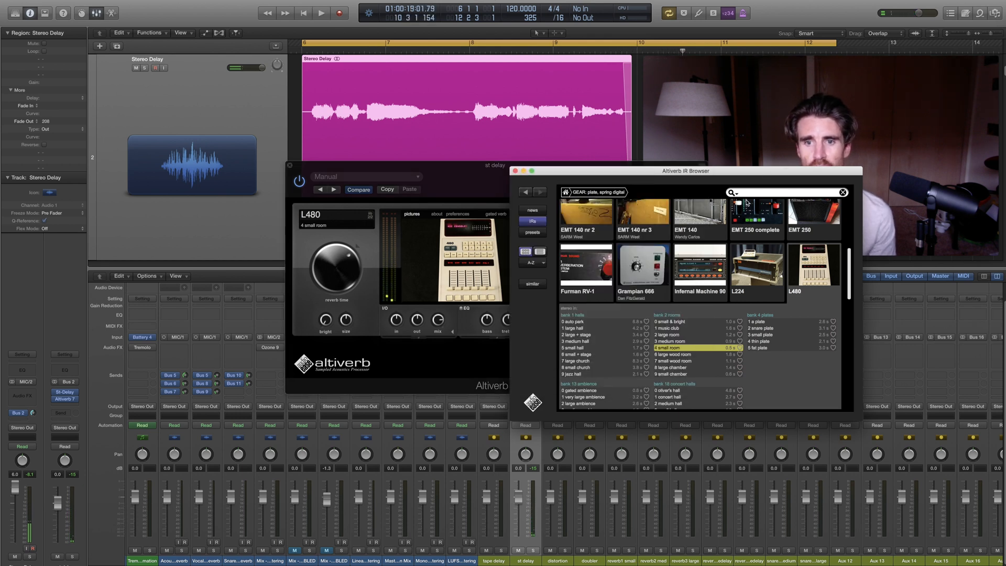
pyautogui.click(593, 321)
pyautogui.click(515, 171)
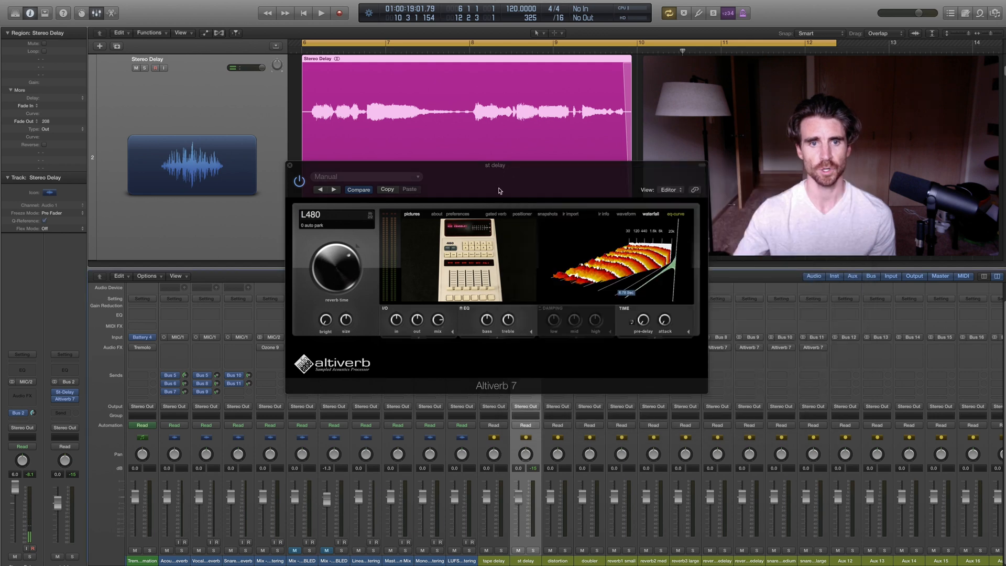
# - Set Altiverb's dry/wet mix to 50% wet and close the plug-in window
pyautogui.doubleClick(438, 322)
pyautogui.write('7')
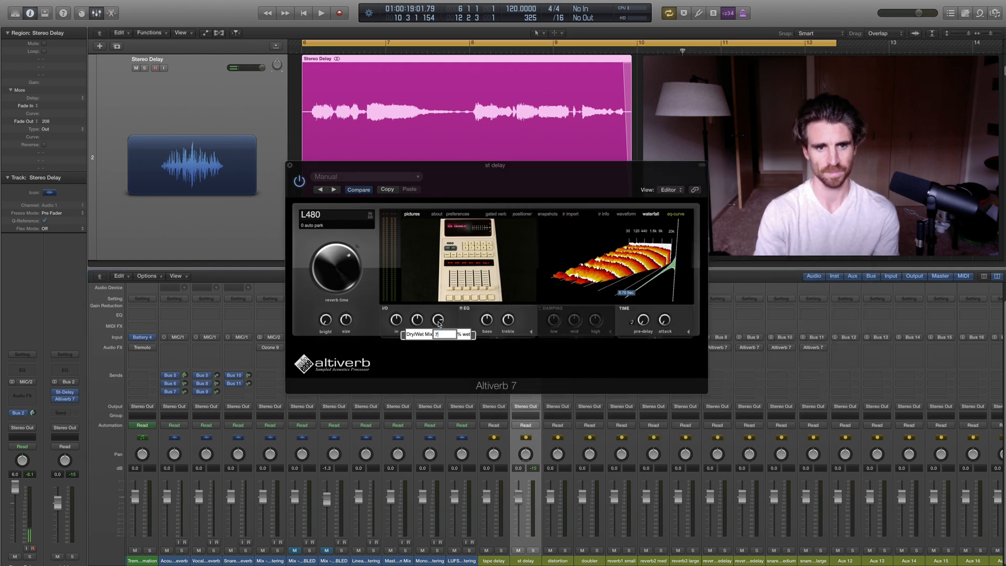
pyautogui.press('Return')
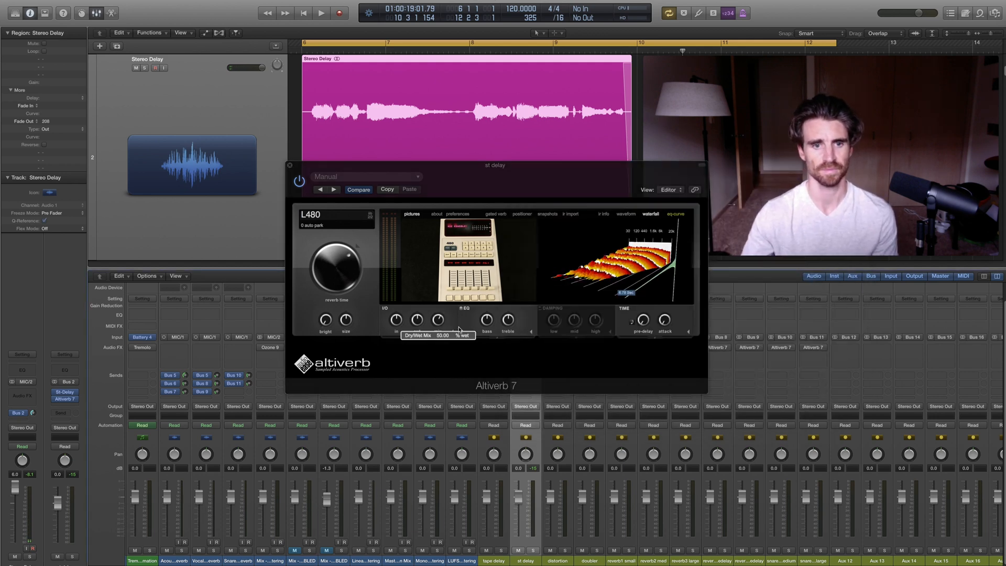
pyautogui.click(289, 166)
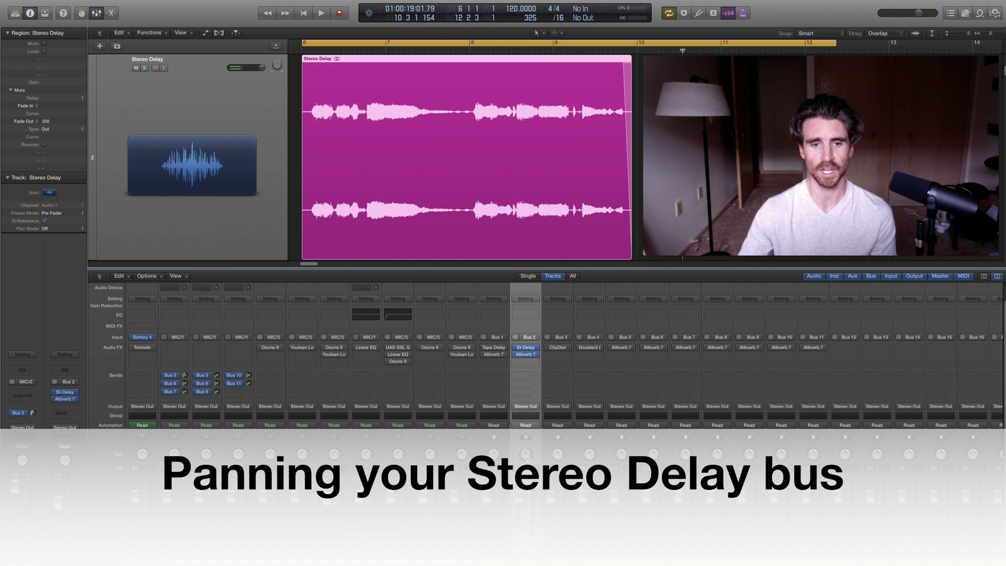
# - Pan the st delay bus to the right while playing the region, and return the playhead to the start
pyautogui.press('space')
pyautogui.moveTo(526, 449); pyautogui.dragTo(569, 361)
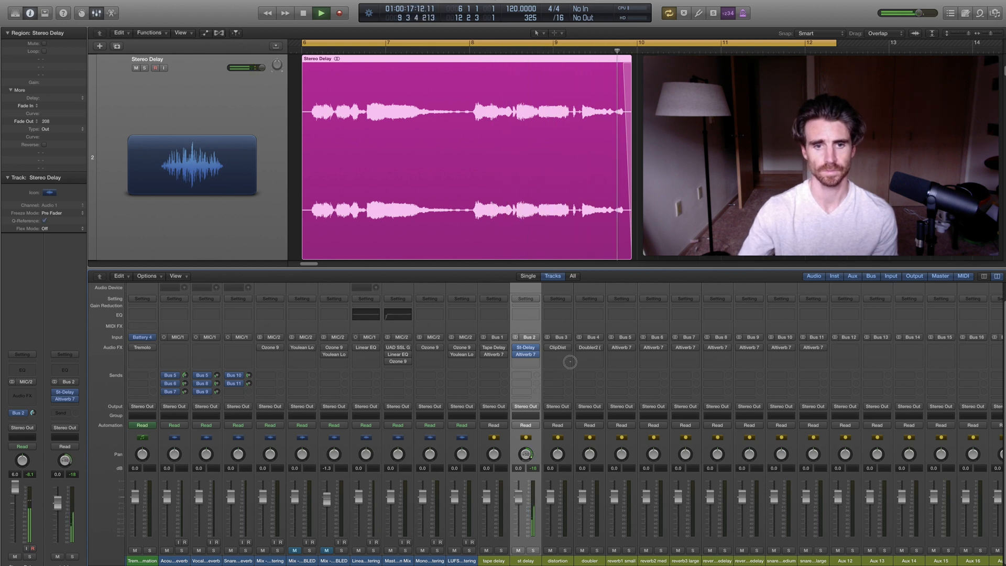
pyautogui.press('space')
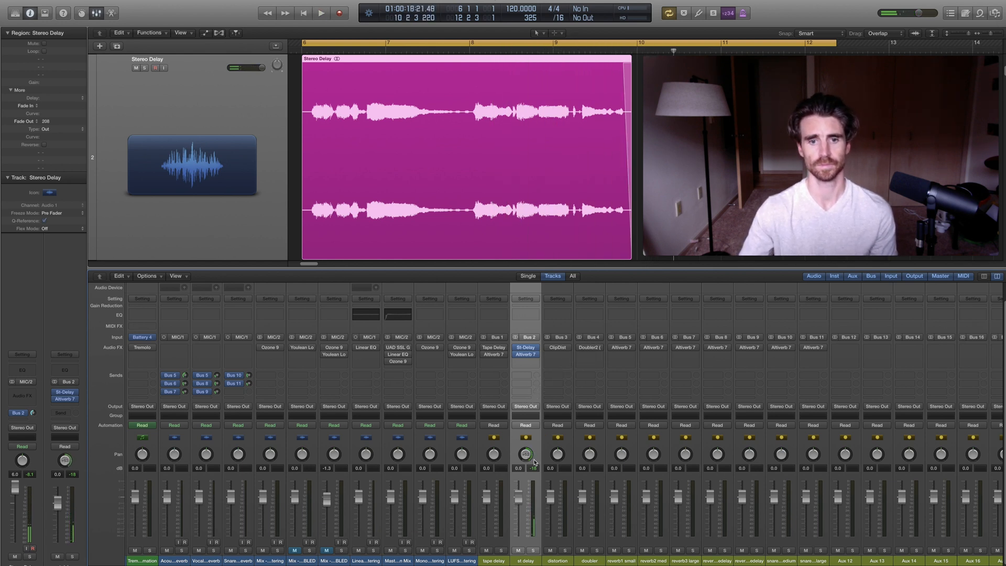
pyautogui.press('Return')
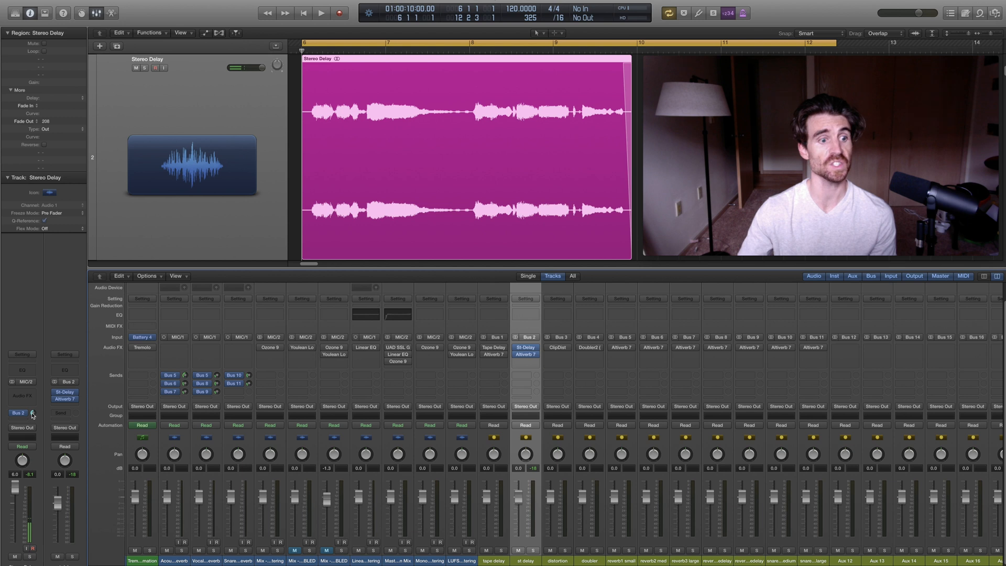
# - Lower the Bus 2 send level on the Stereo Delay track and play the region to hear the quieter delay
pyautogui.moveTo(32, 415); pyautogui.dragTo(32, 416)
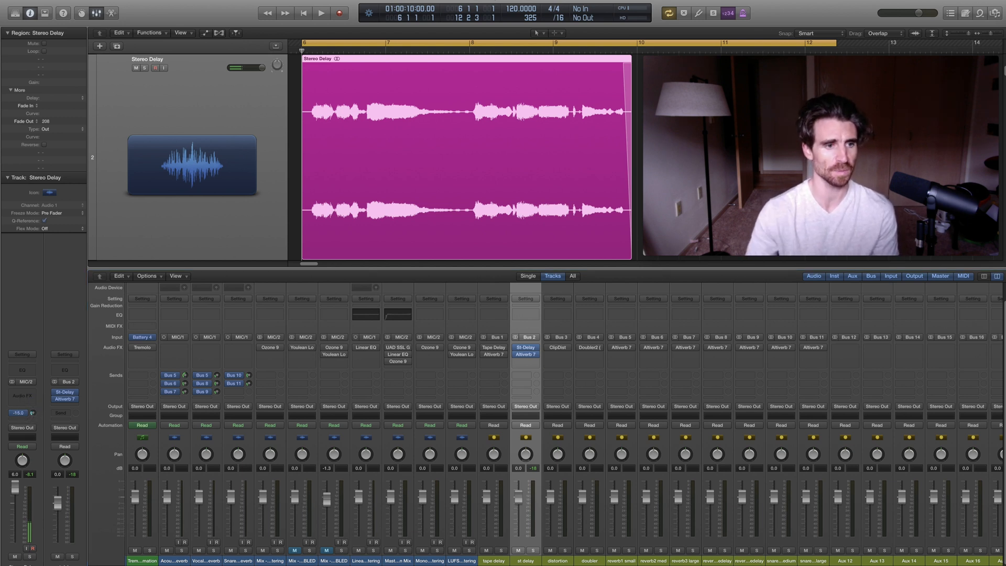
pyautogui.press('space')
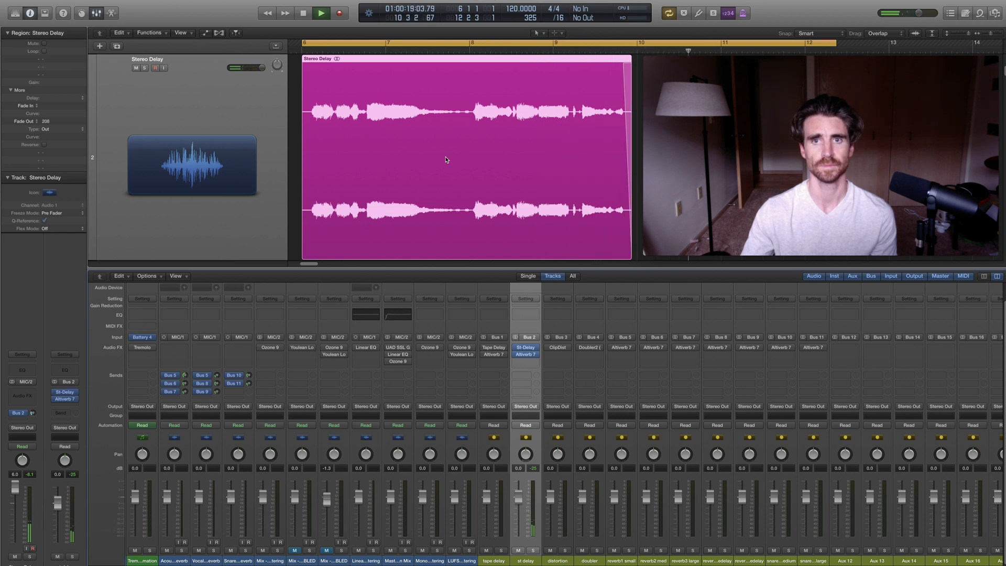
pyautogui.press('space')
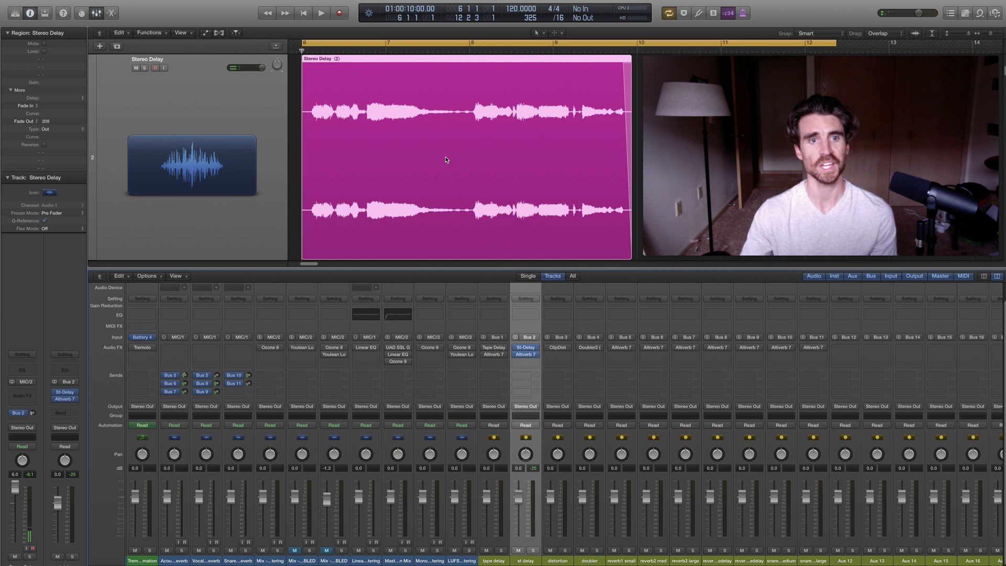